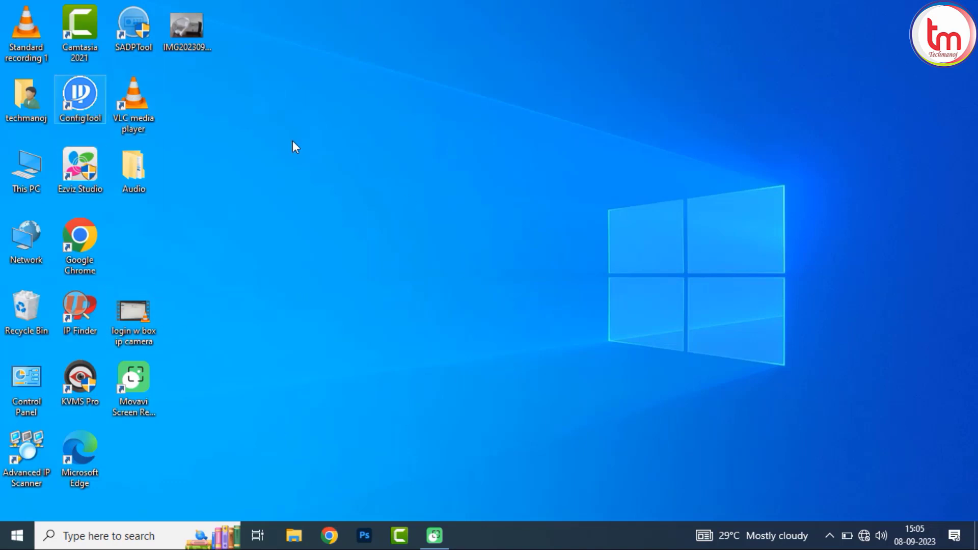
Step: Go from the network tray icon through Ethernet settings to the Network Connections adapter list
right_click(866, 535)
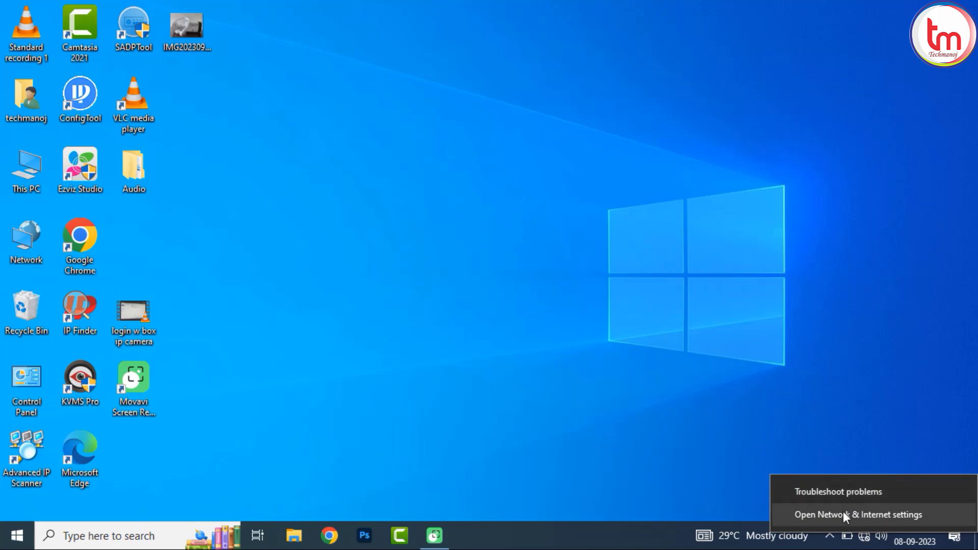
left_click(843, 512)
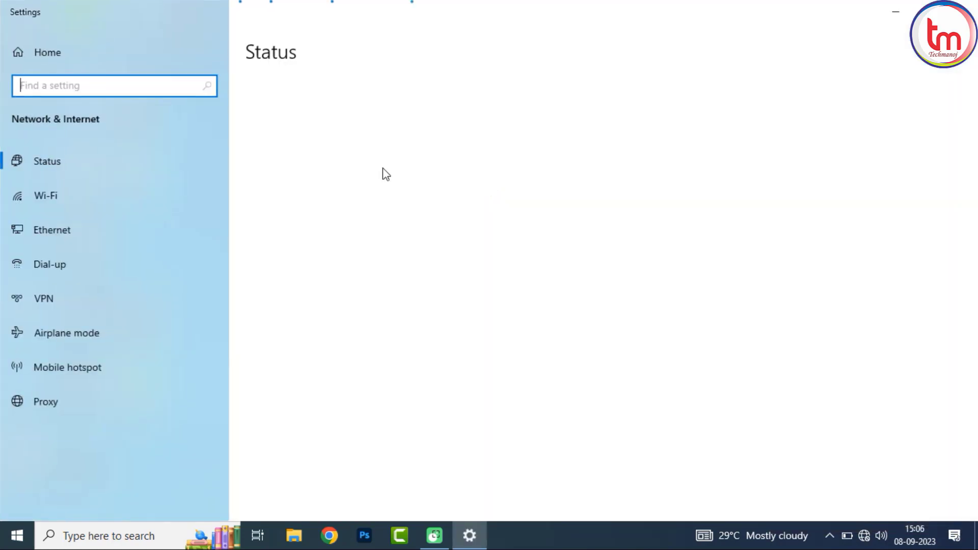
left_click(130, 223)
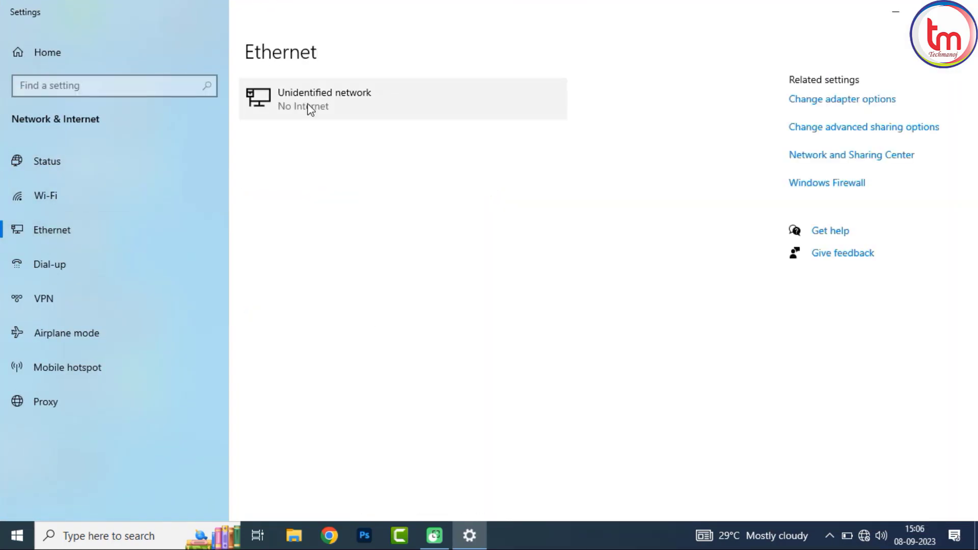
left_click(817, 105)
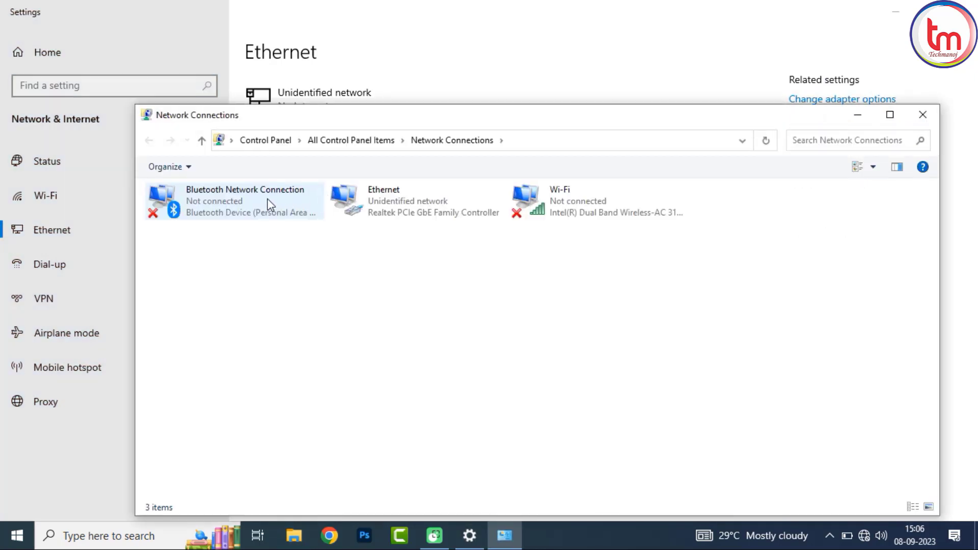
Step: Check that Ethernet's TCP/IPv4 properties show static IP 192.168.1.89 with mask 255.255.255.0
right_click(414, 198)
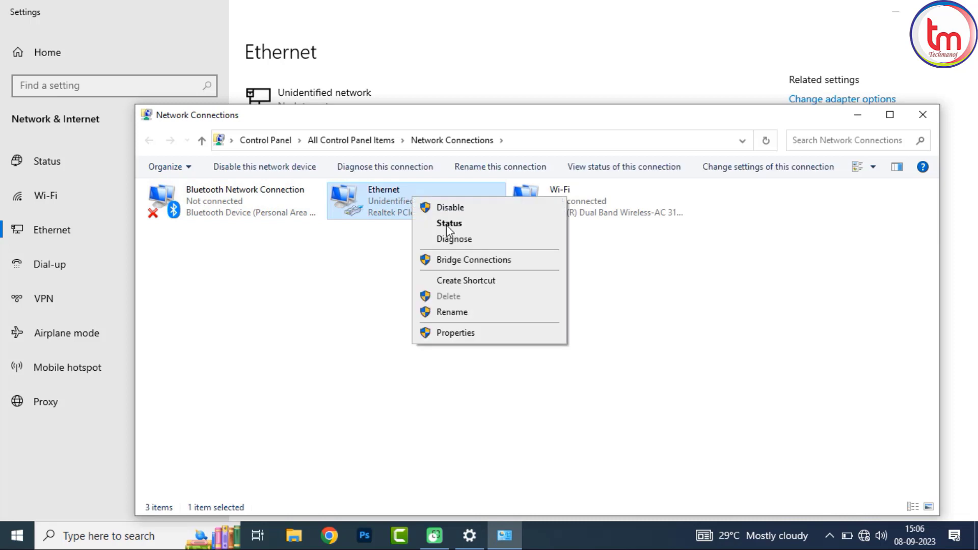
left_click(458, 333)
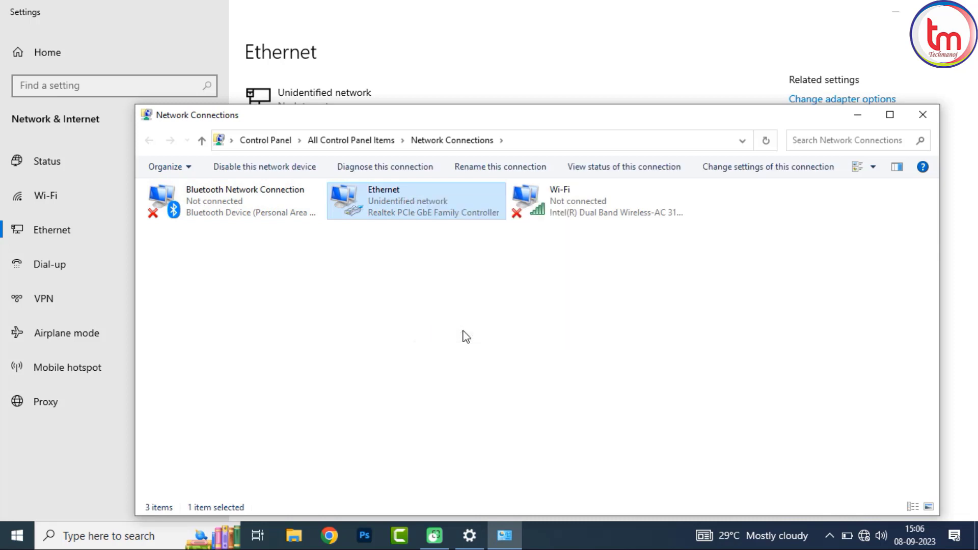
left_click(299, 335)
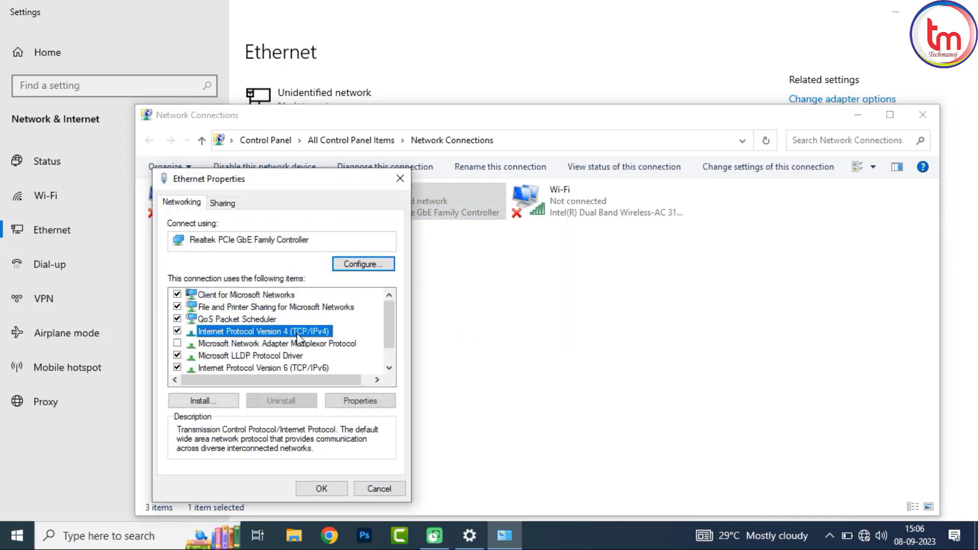
left_click(360, 400)
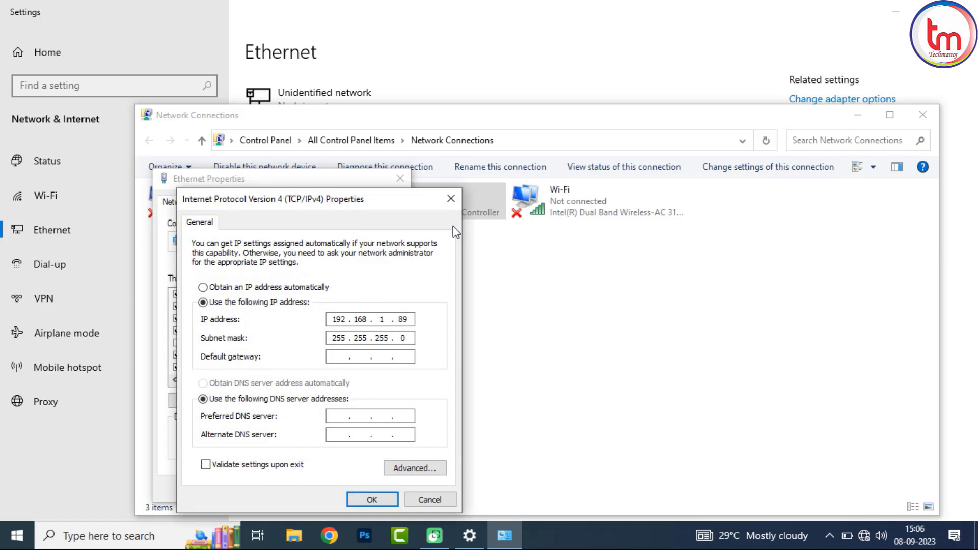
left_click(450, 198)
Step: Close the Ethernet properties, Network Connections and Settings windows
left_click(400, 179)
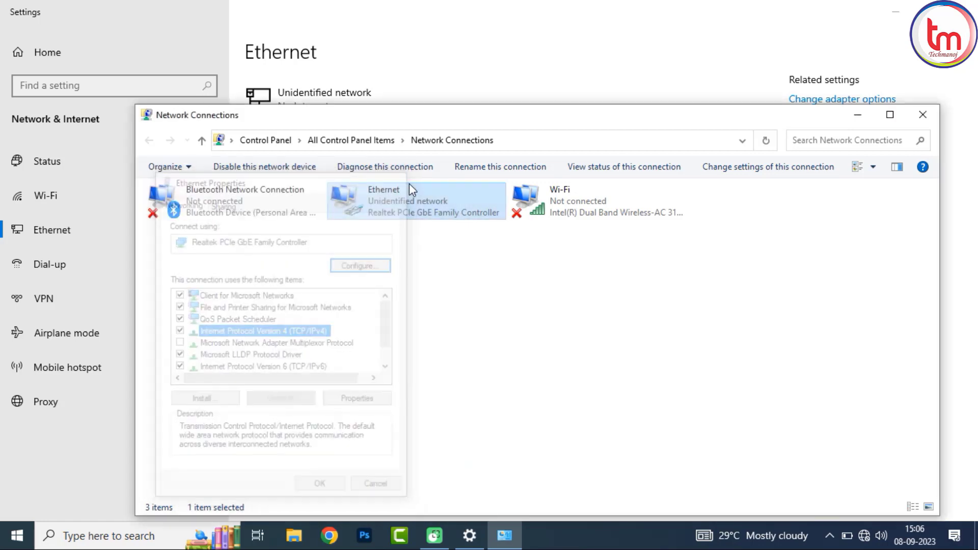
left_click(922, 117)
left_click(965, 11)
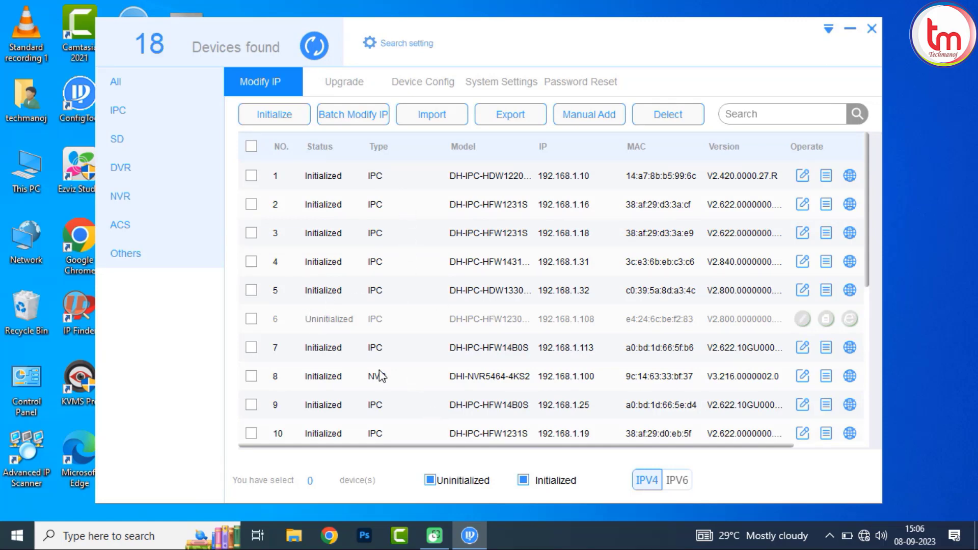
Step: Tick row 6, the Uninitialized camera at 192.168.1.108
left_click(251, 319)
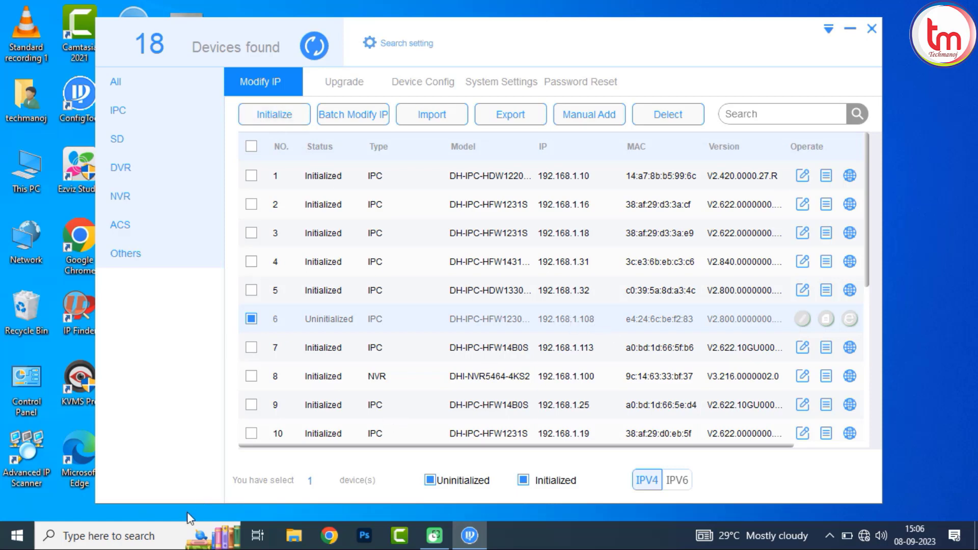
Step: Launch Edge and load 192.168.1.108 in the address bar
double_click(61, 455)
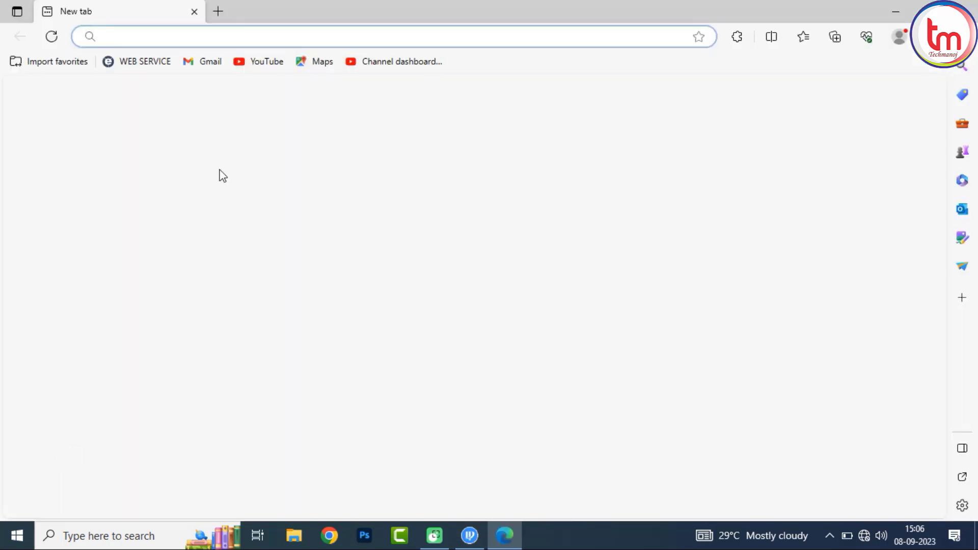
type("19")
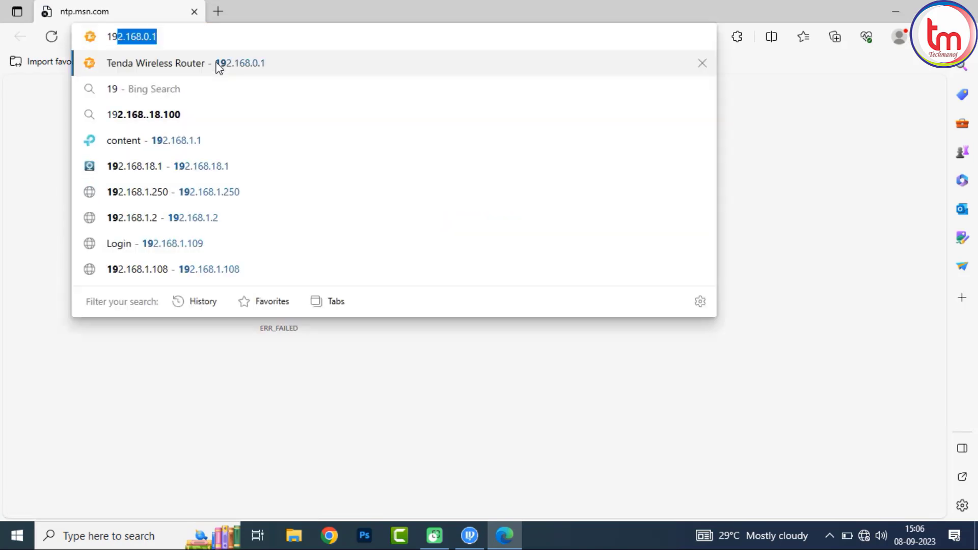
type("2.168.1.108")
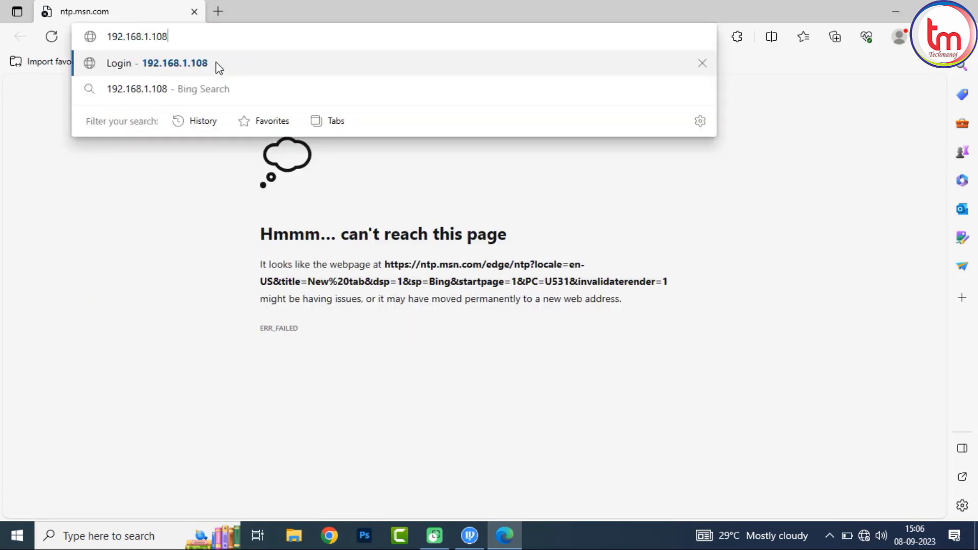
key("Return")
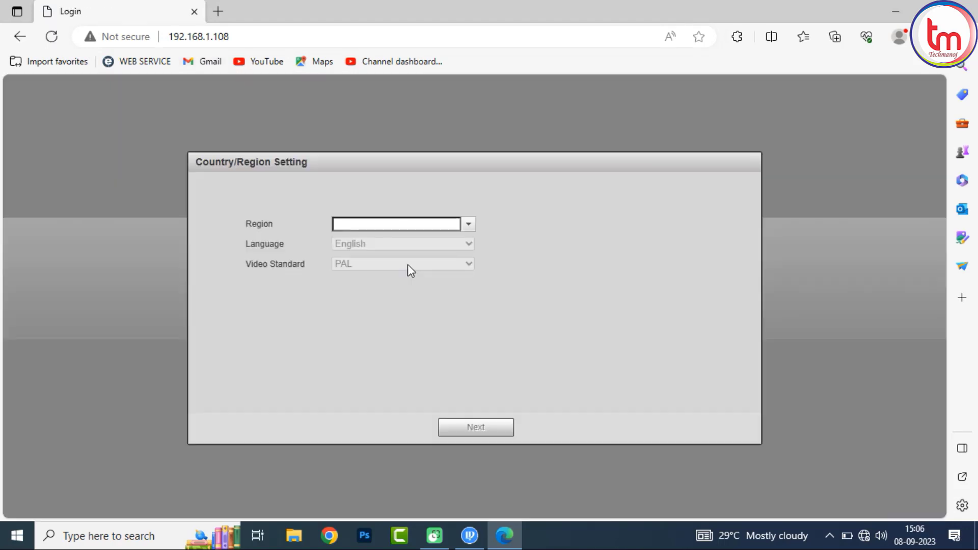
Step: Search 'india' in the Region list, select India, and go on to the license page
left_click(405, 225)
type("in")
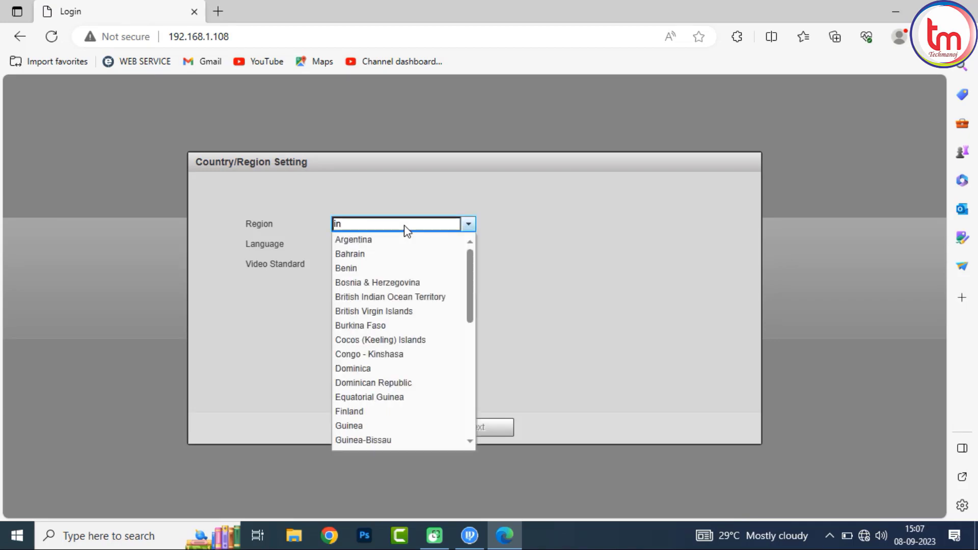
type("dia")
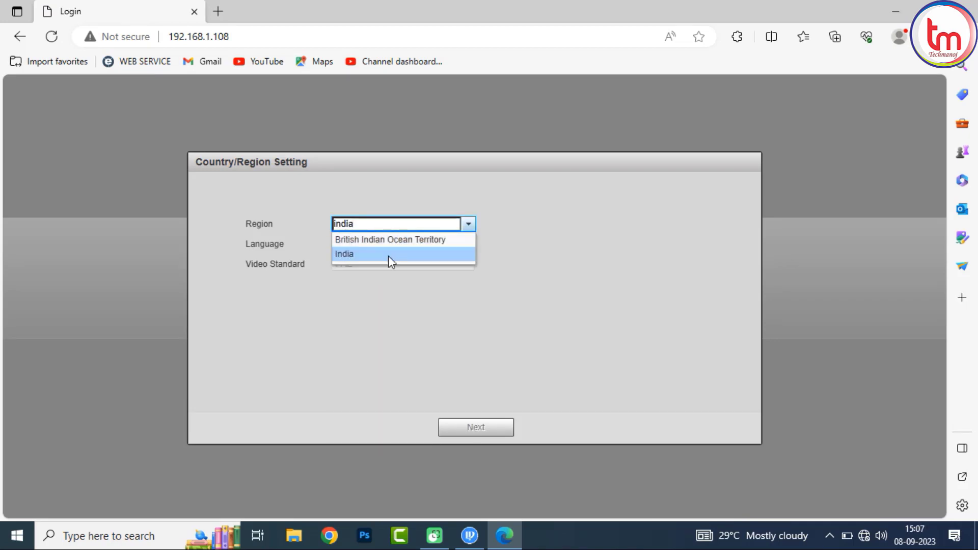
left_click(387, 254)
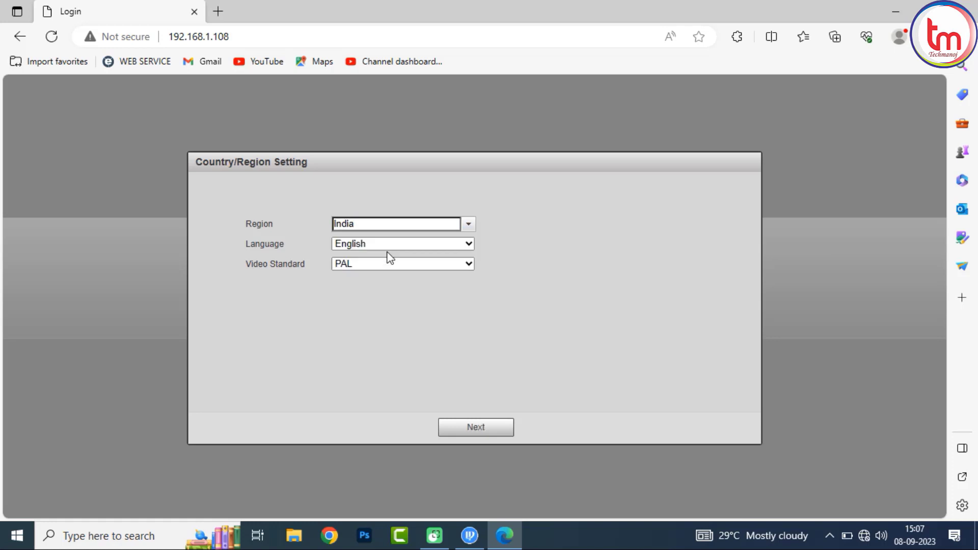
left_click(476, 427)
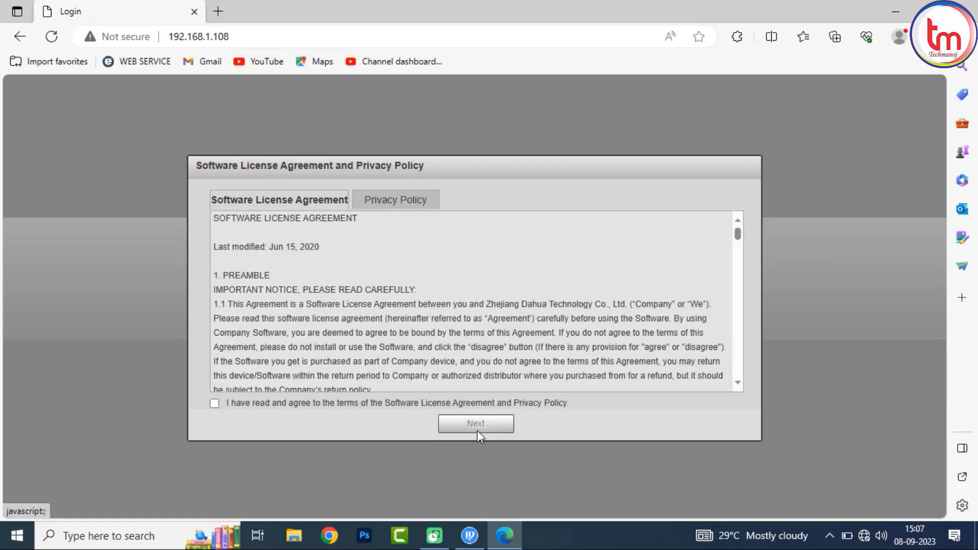
Step: Accept the license terms and sync the camera clock to PC time at UTC+05:30, then continue
left_click(215, 403)
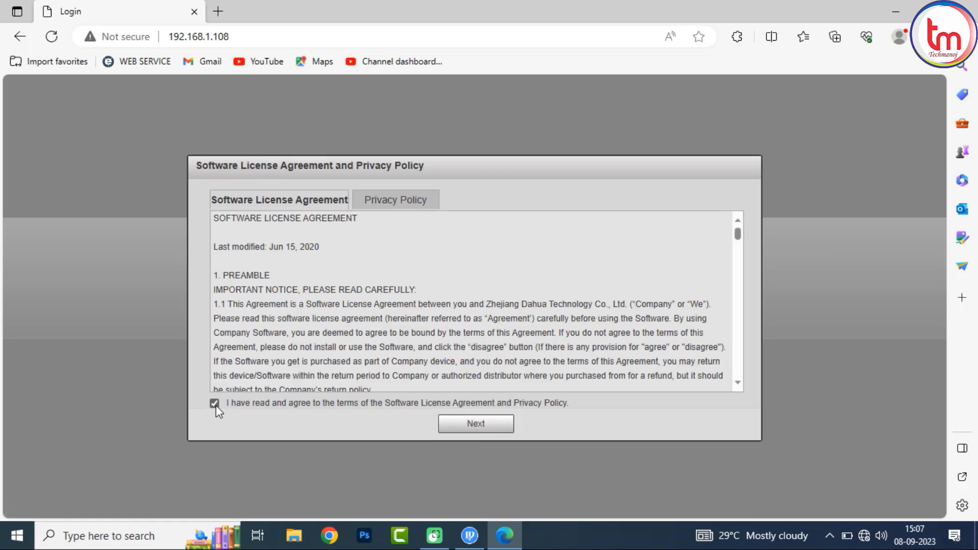
left_click(477, 424)
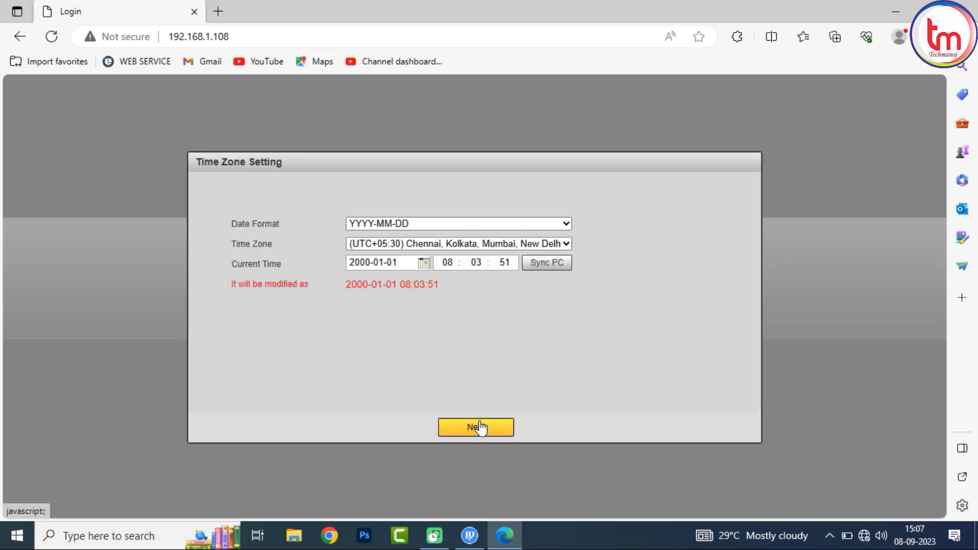
left_click(552, 266)
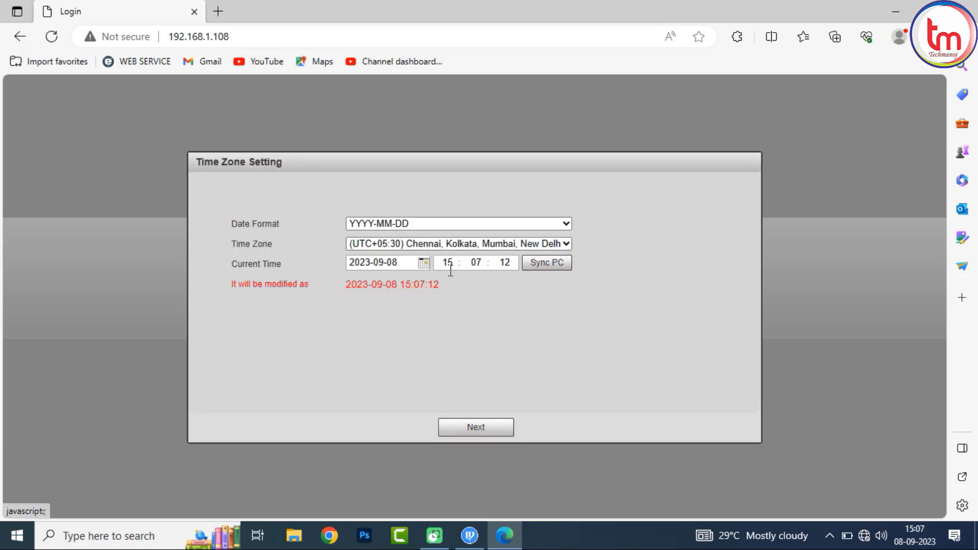
left_click(465, 425)
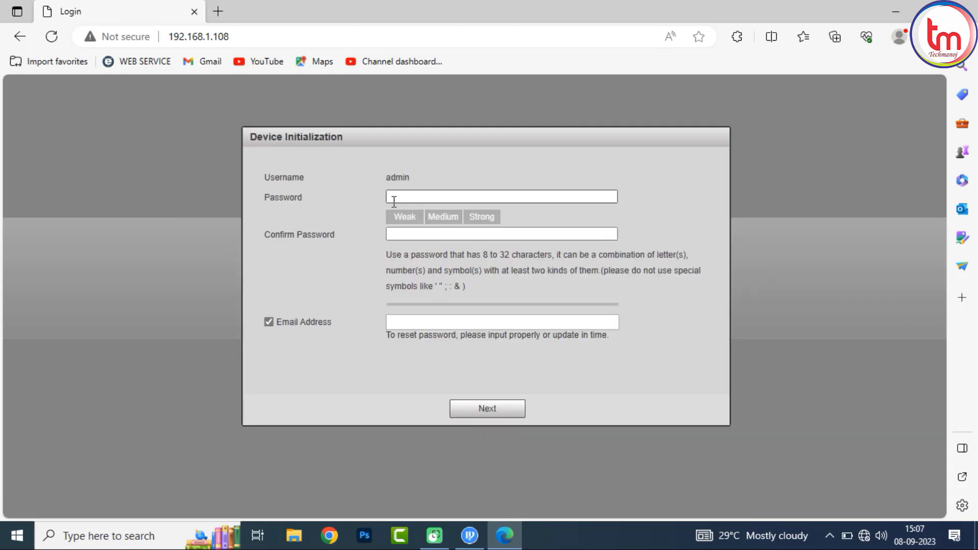
Step: Enter and confirm the admin password, fill in the recovery e-mail address, and continue
left_click(394, 197)
type("admin12")
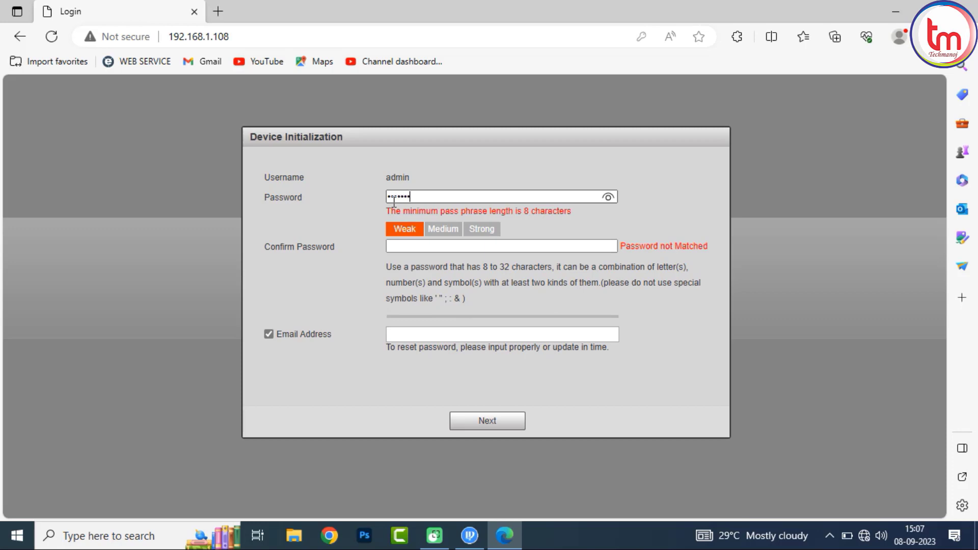
type("3")
key("Tab")
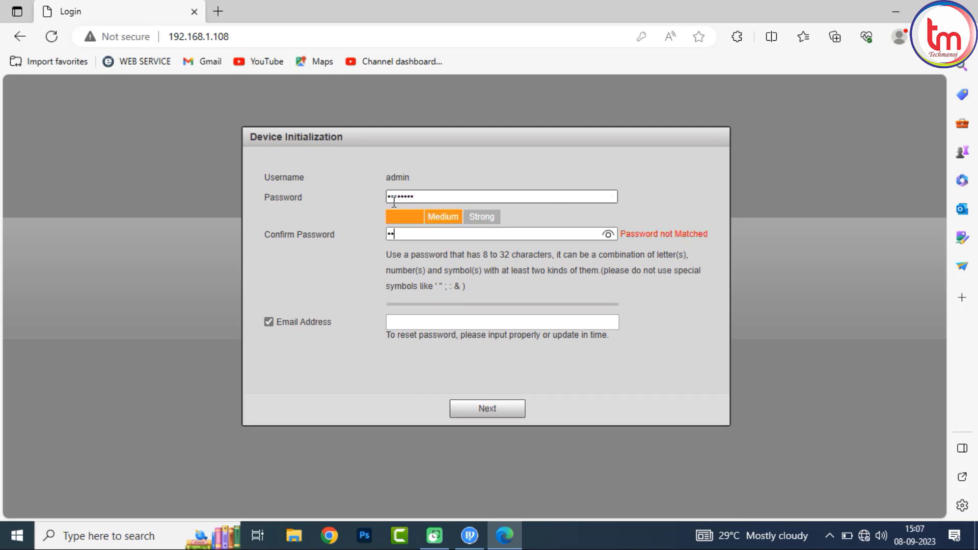
type("admin123")
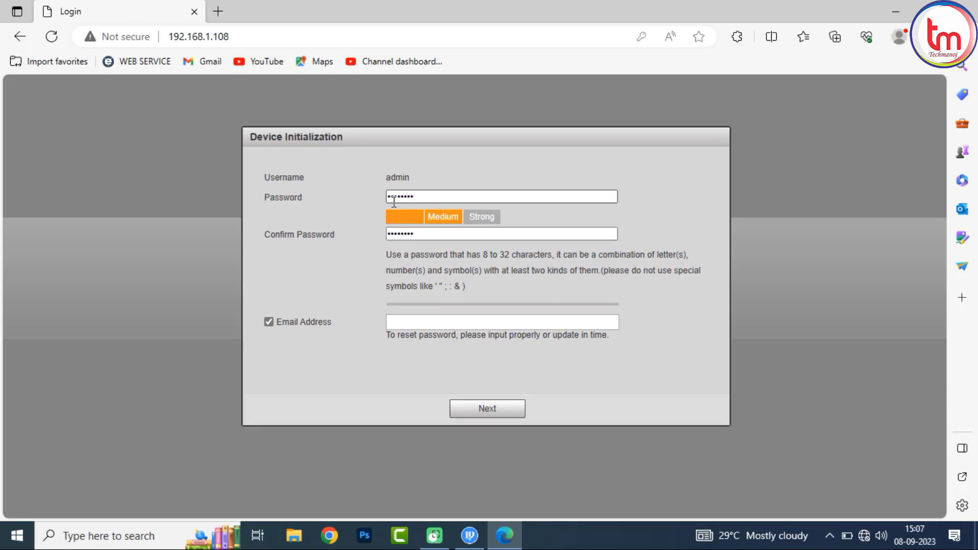
key("Tab")
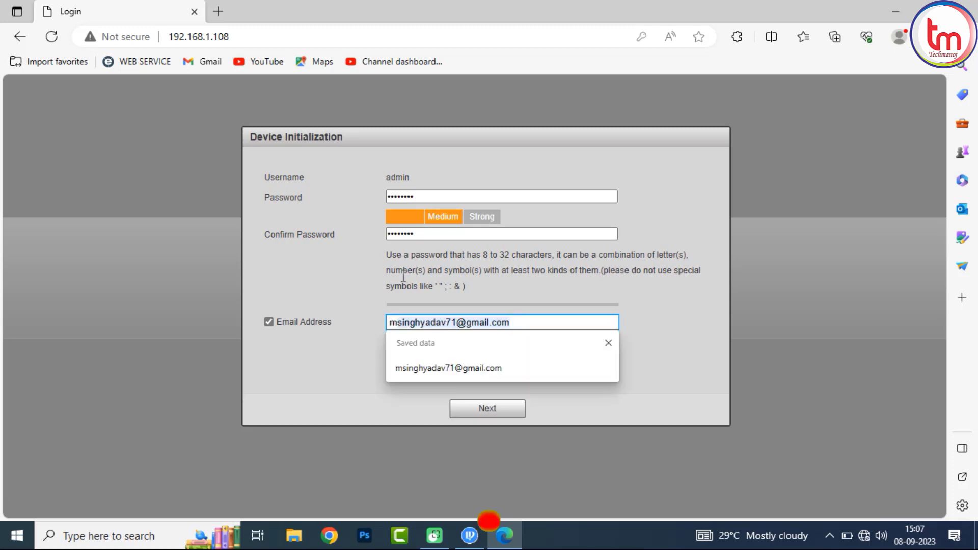
left_click(433, 368)
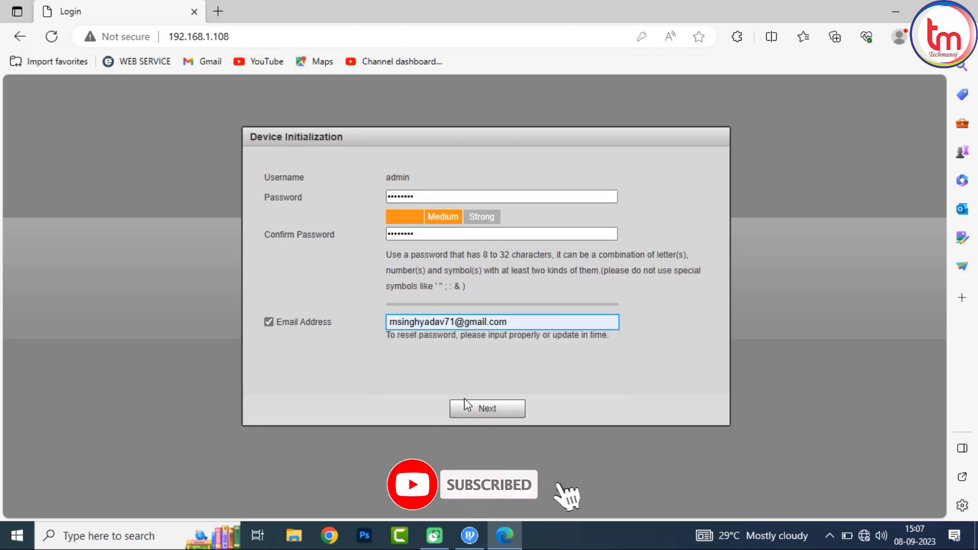
left_click(470, 413)
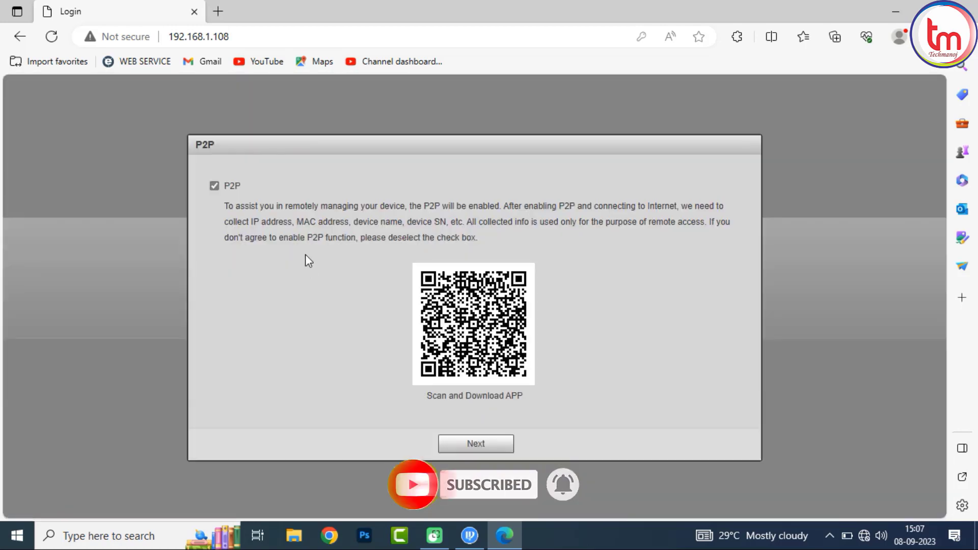
Step: Disable P2P, confirm the warning, and save the Online Upgrade page
left_click(214, 186)
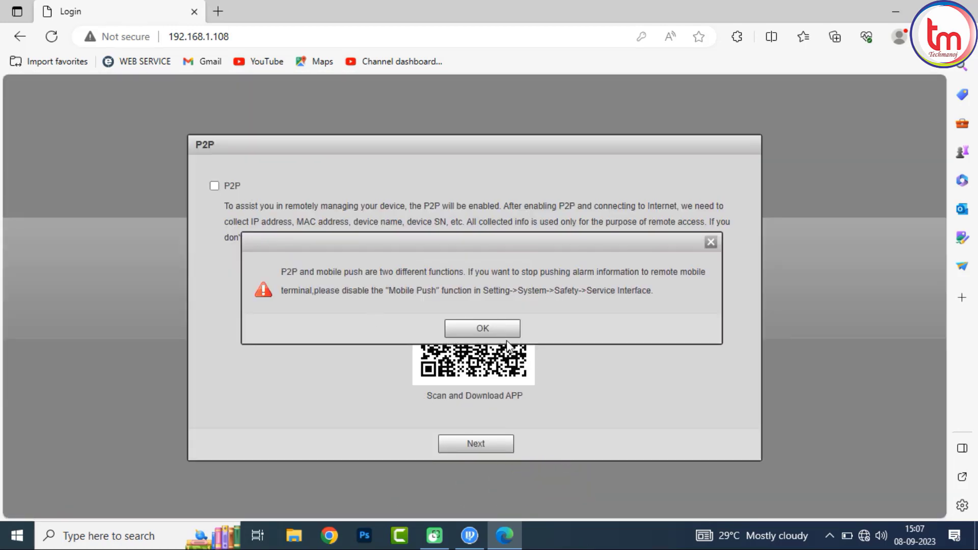
left_click(493, 334)
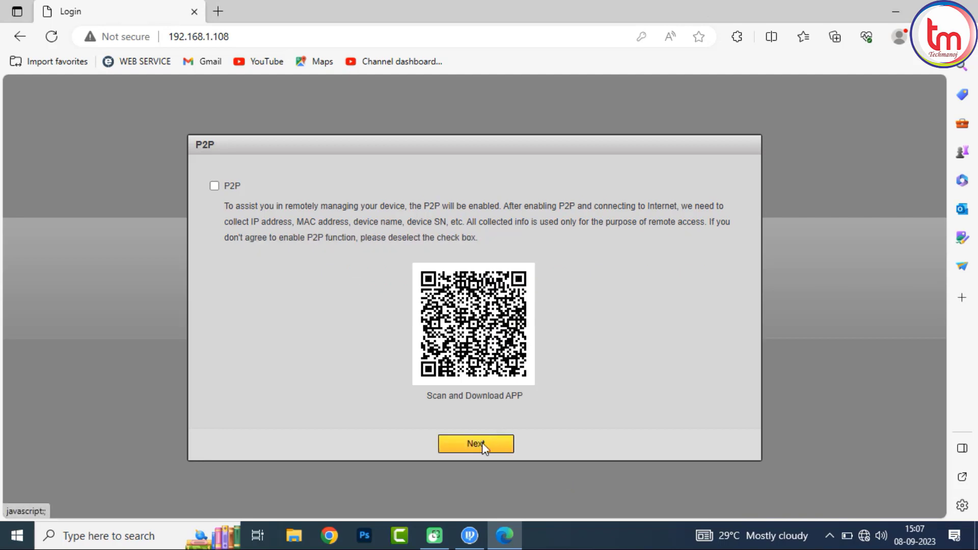
left_click(484, 445)
left_click(461, 429)
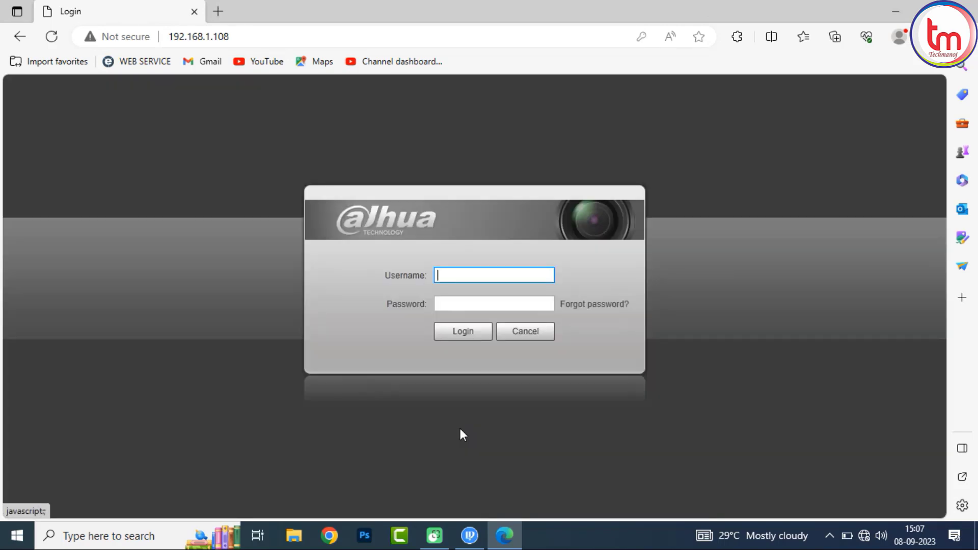
Step: Log in as admin with the account password, then close the browser
type("admi")
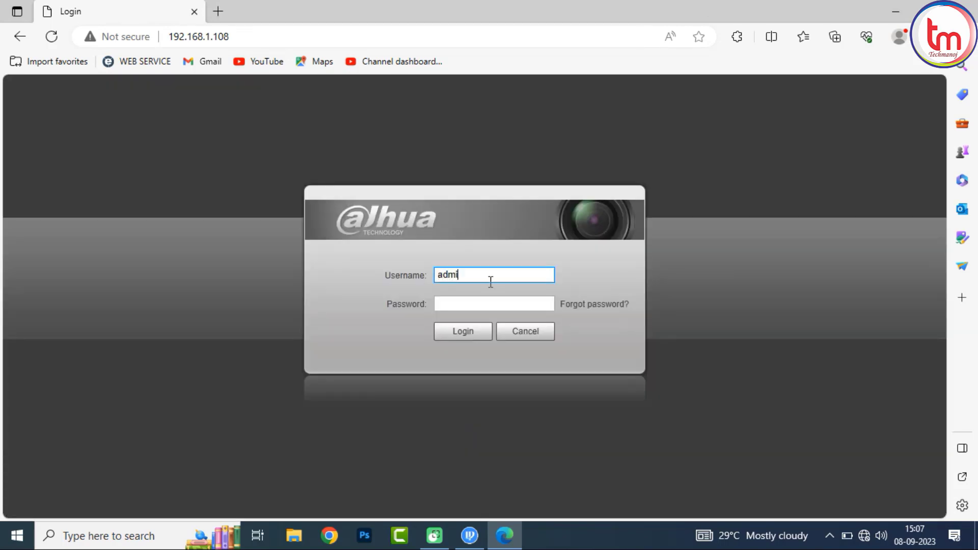
type("n")
key("Tab")
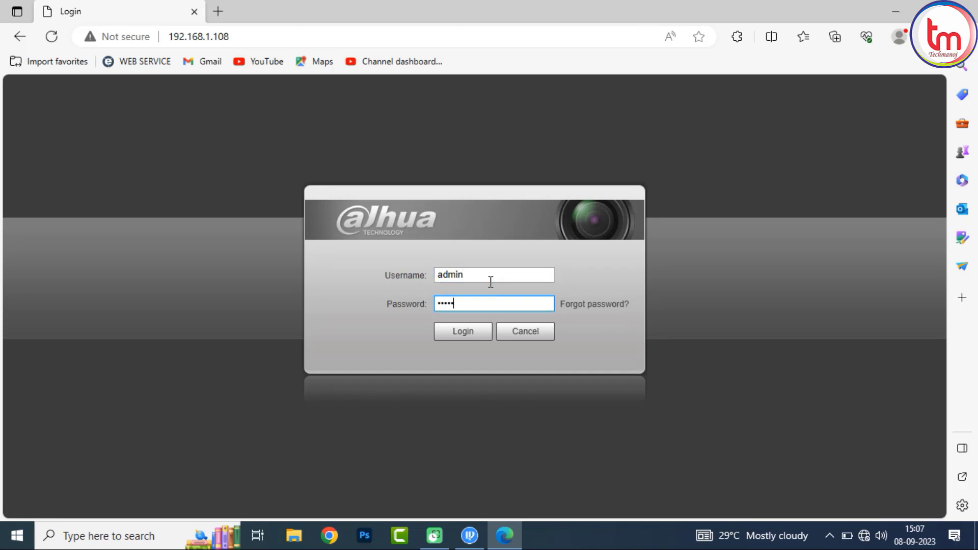
key("Return")
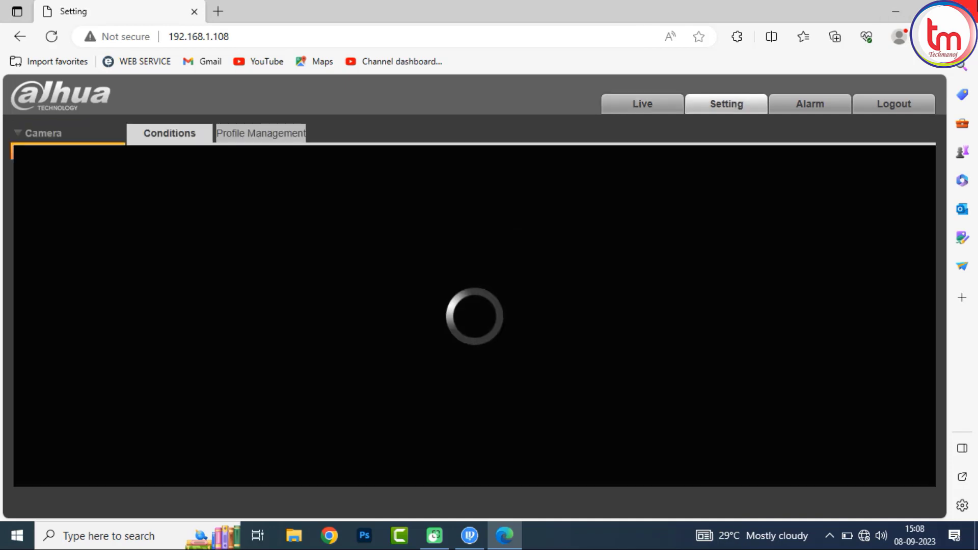
left_click(966, 7)
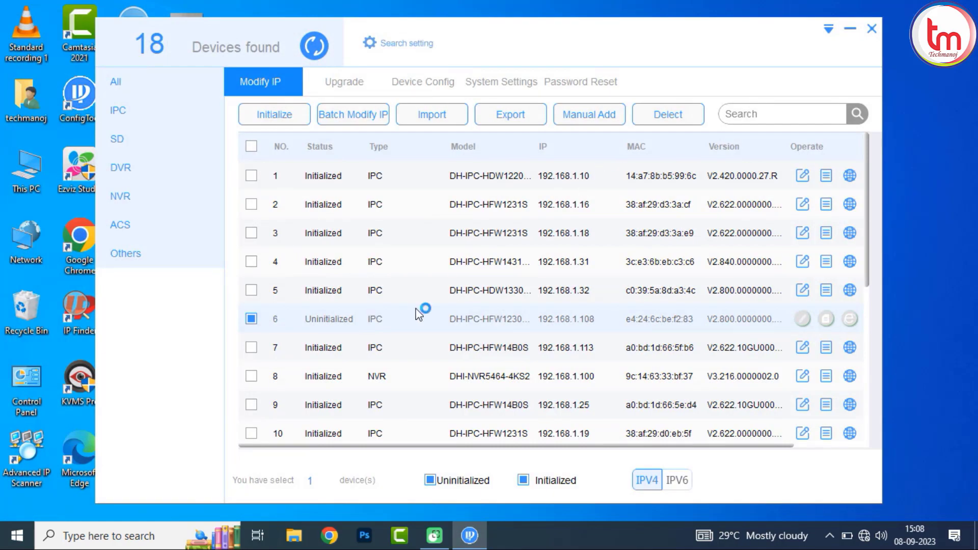
Step: Refresh ConfigTool, replace the password in Search setting with the new one, and rescan
left_click(321, 48)
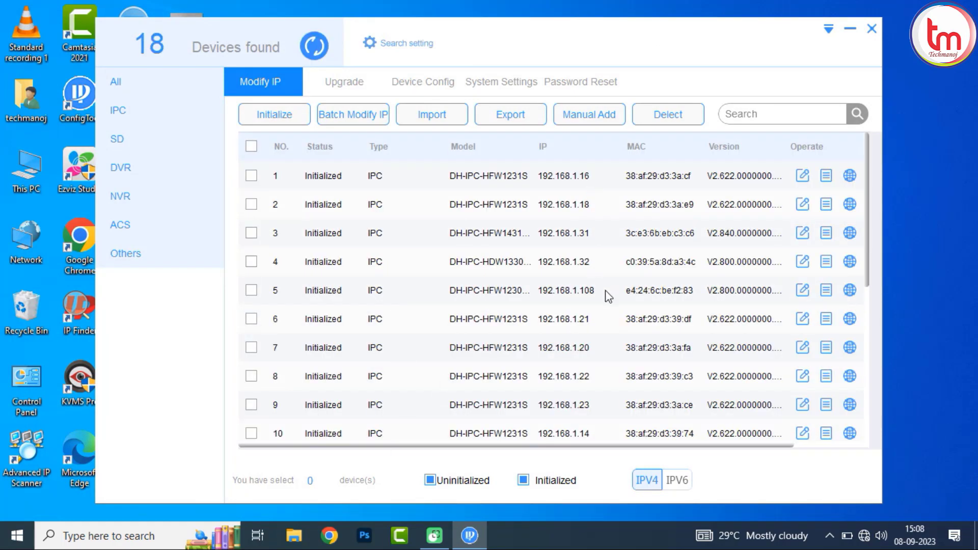
left_click(395, 45)
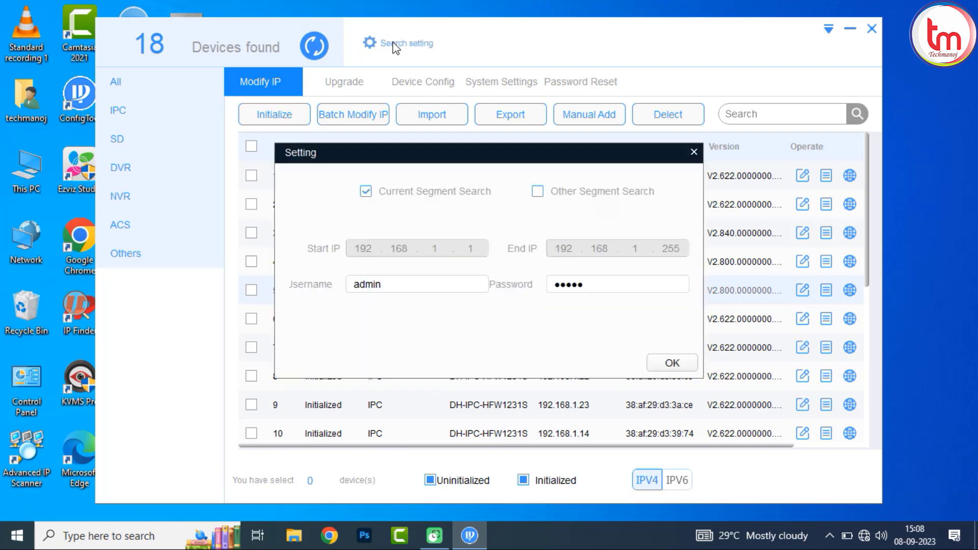
double_click(619, 284)
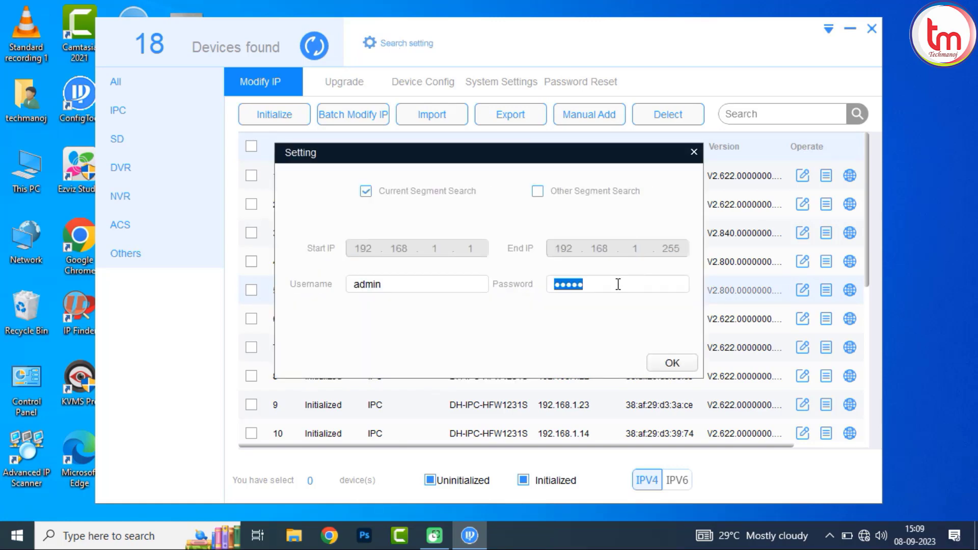
type("ad")
left_click(664, 365)
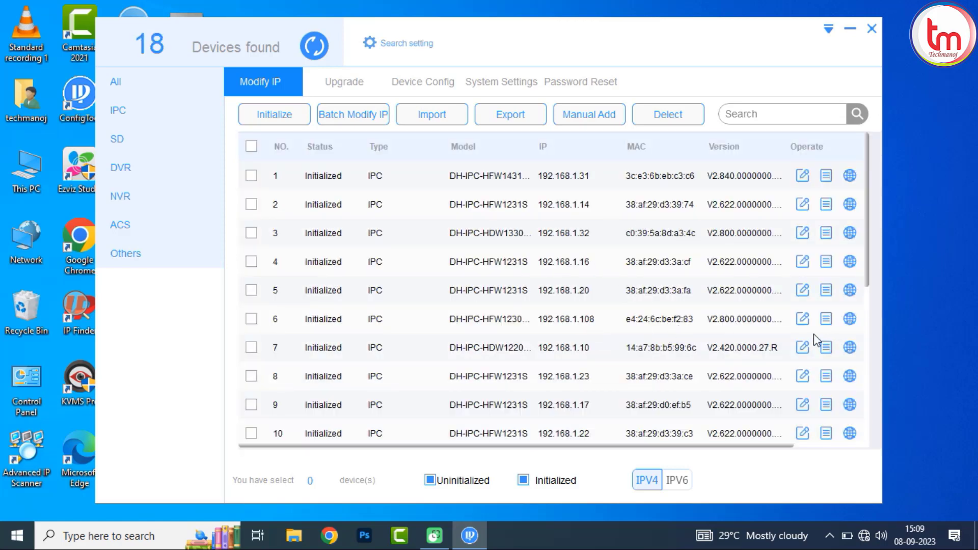
Step: Edit the 192.168.1.108 row to Static 192.168.1.36, mask 255.255.255.0, gateway 192.168.1.1
left_click(805, 324)
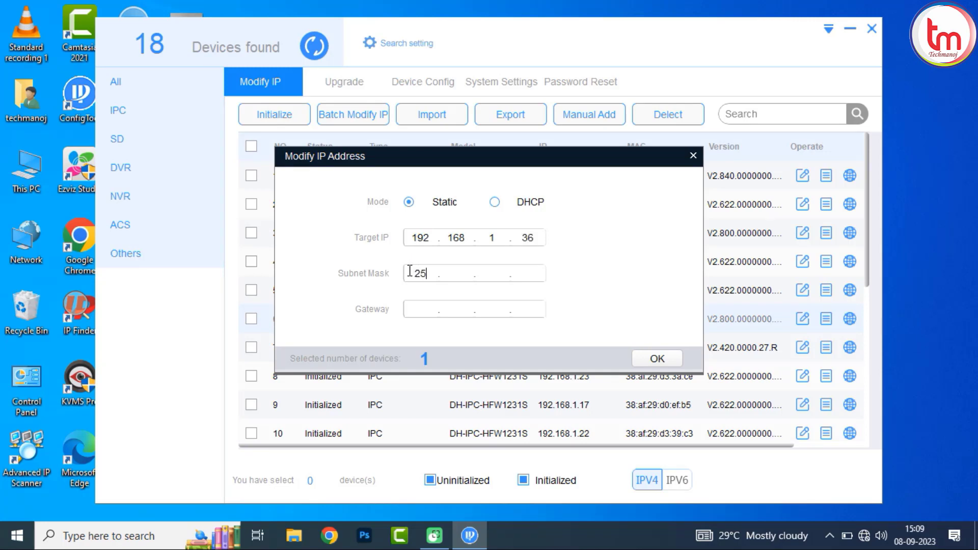
type("52552")
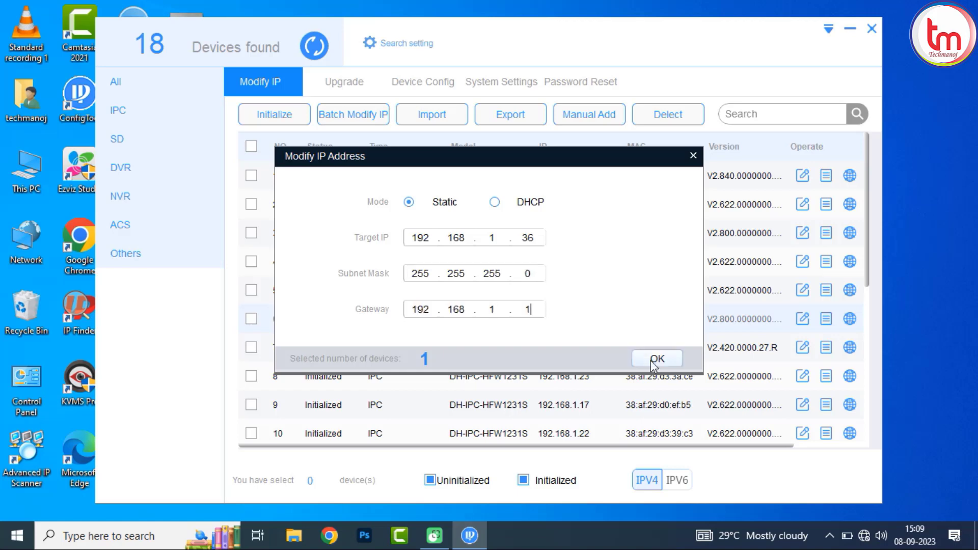
left_click(666, 363)
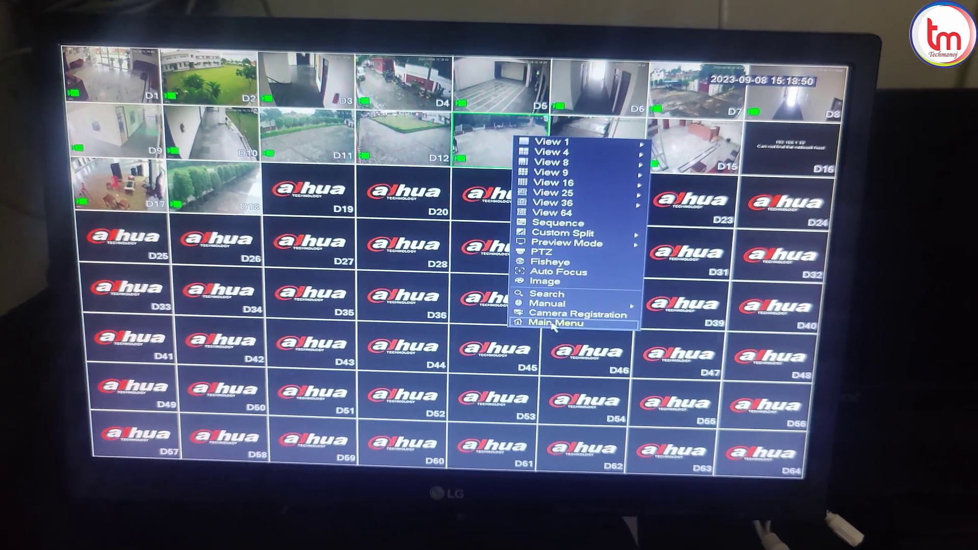
Step: Search the network from Camera Registration and add the camera at 192.168.1.36 to the NVR
left_click(550, 439)
left_click(251, 364)
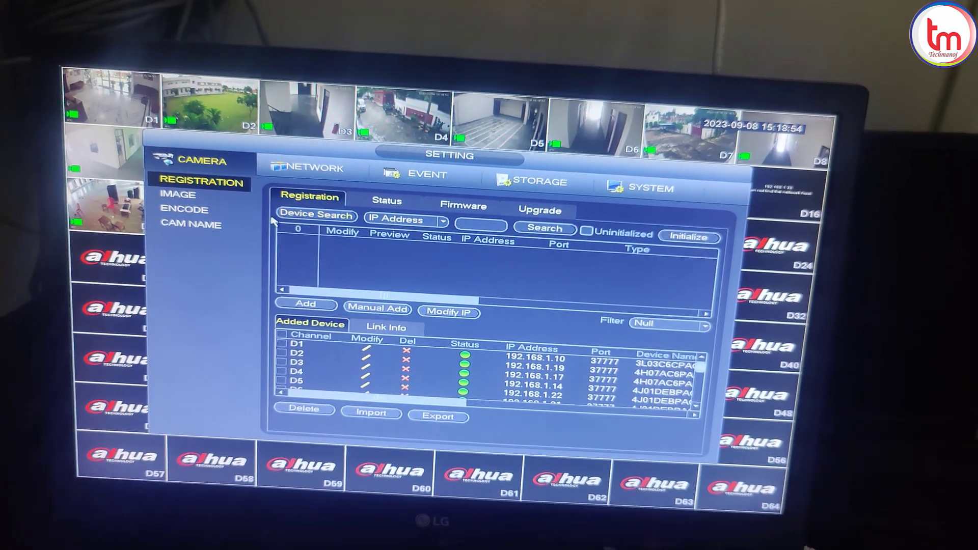
left_click(298, 202)
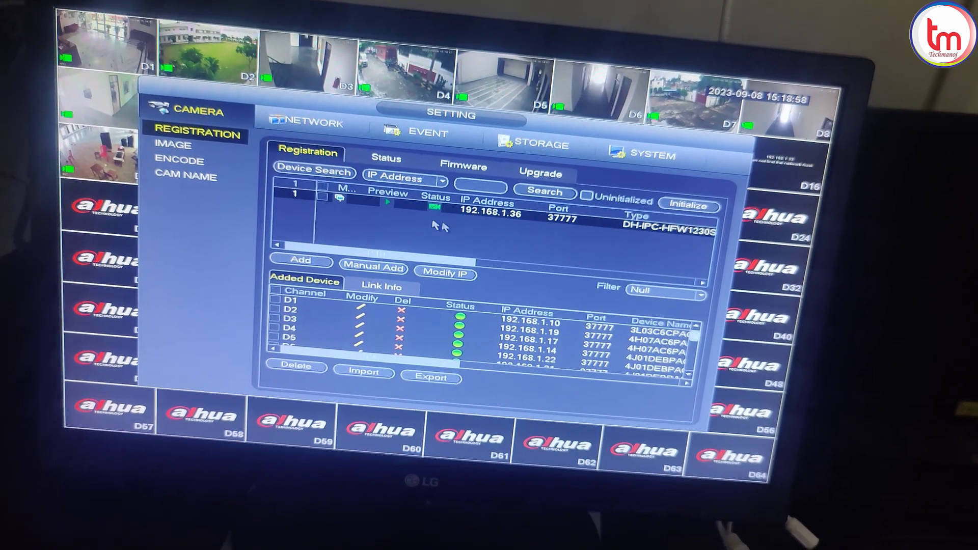
left_click(319, 193)
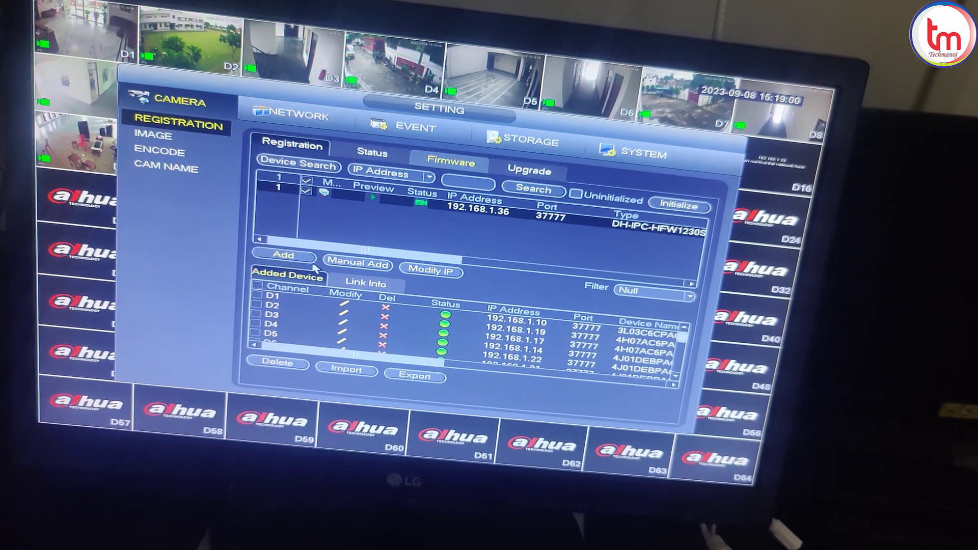
left_click(307, 260)
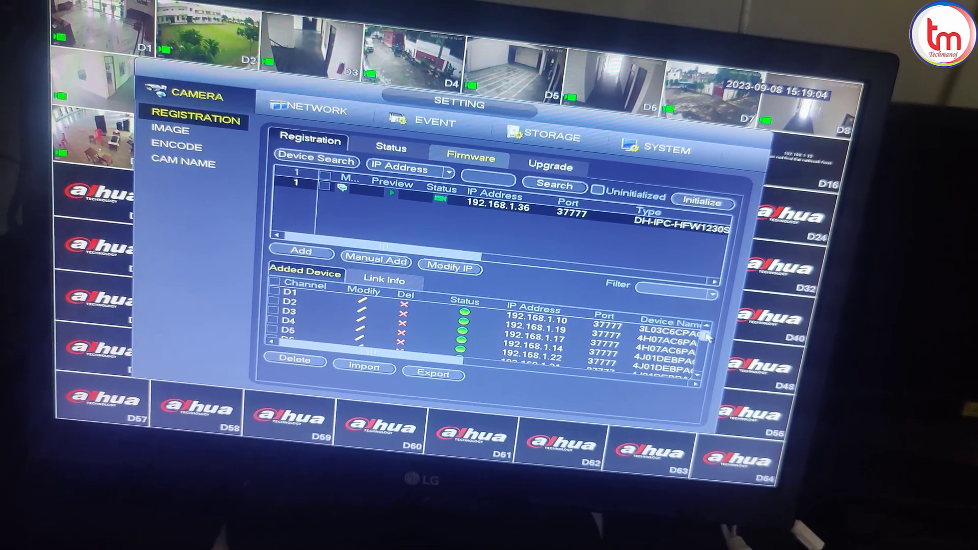
Step: Select the new 192.168.1.36 entry on channel D19 and show its live feed full screen
left_click_drag(701, 322, 695, 378)
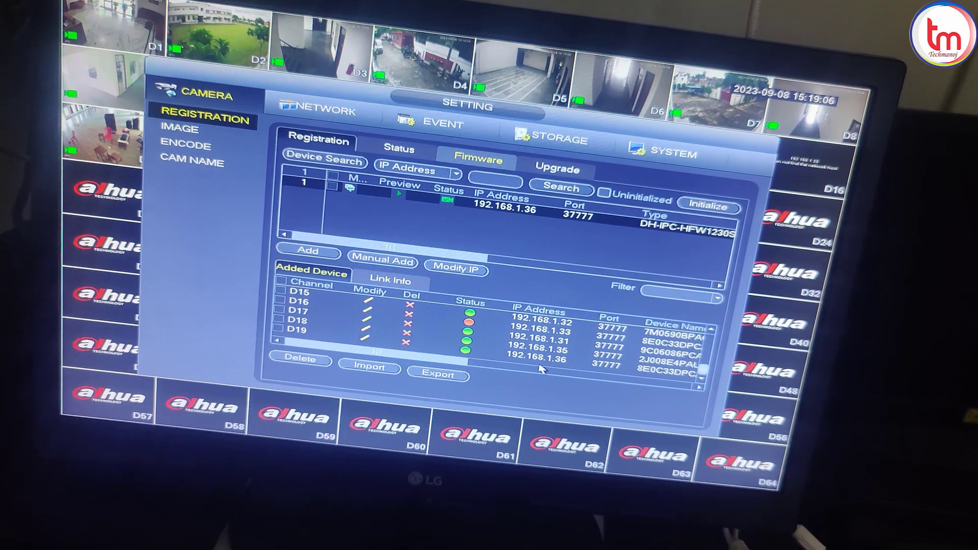
left_click(467, 355)
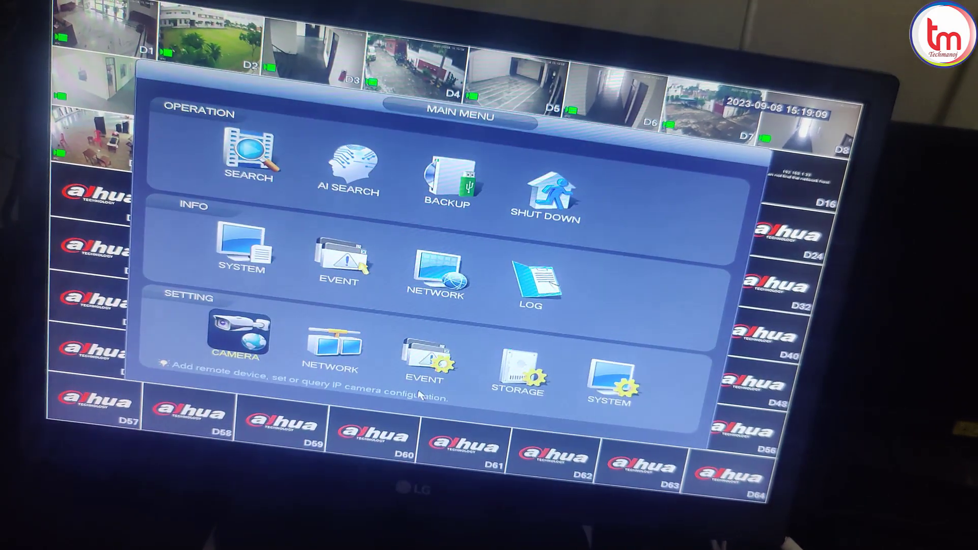
right_click(418, 394)
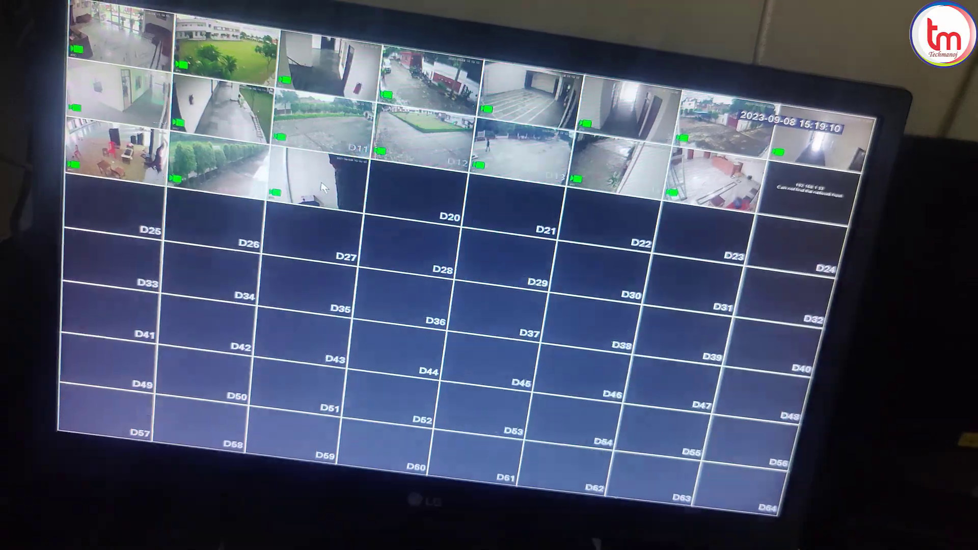
double_click(324, 188)
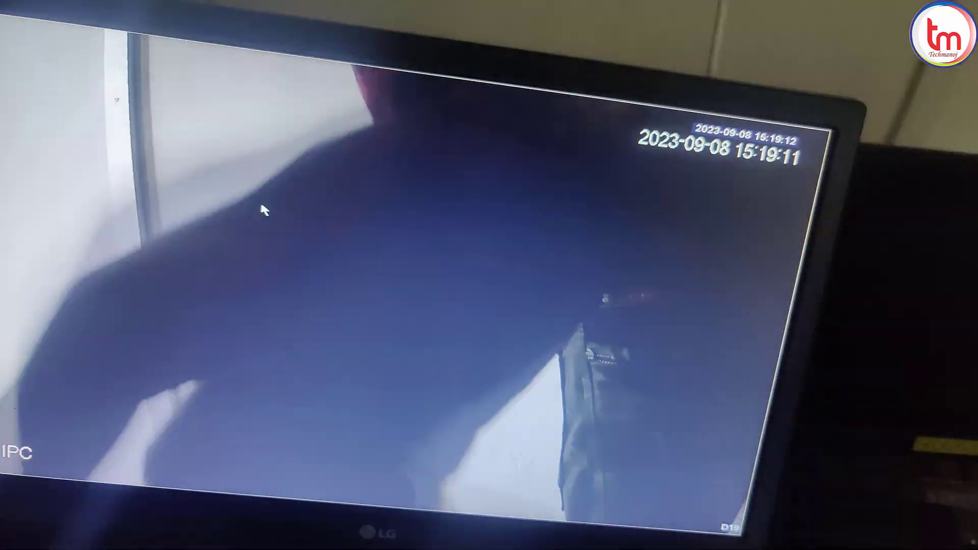